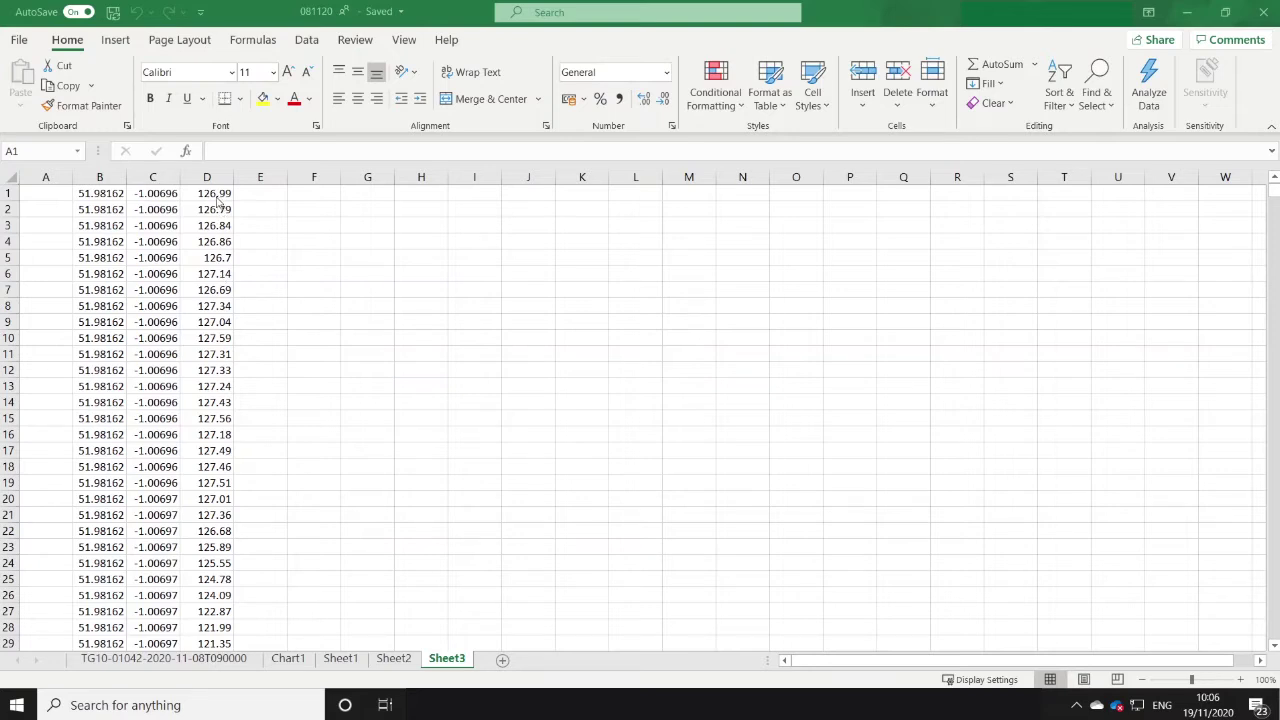
# Copy columns A to D of Sheet3, covering all the coordinate and measurement rows.
pyautogui.click(58, 190)
pyautogui.moveTo(48, 192); pyautogui.dragTo(202, 303)
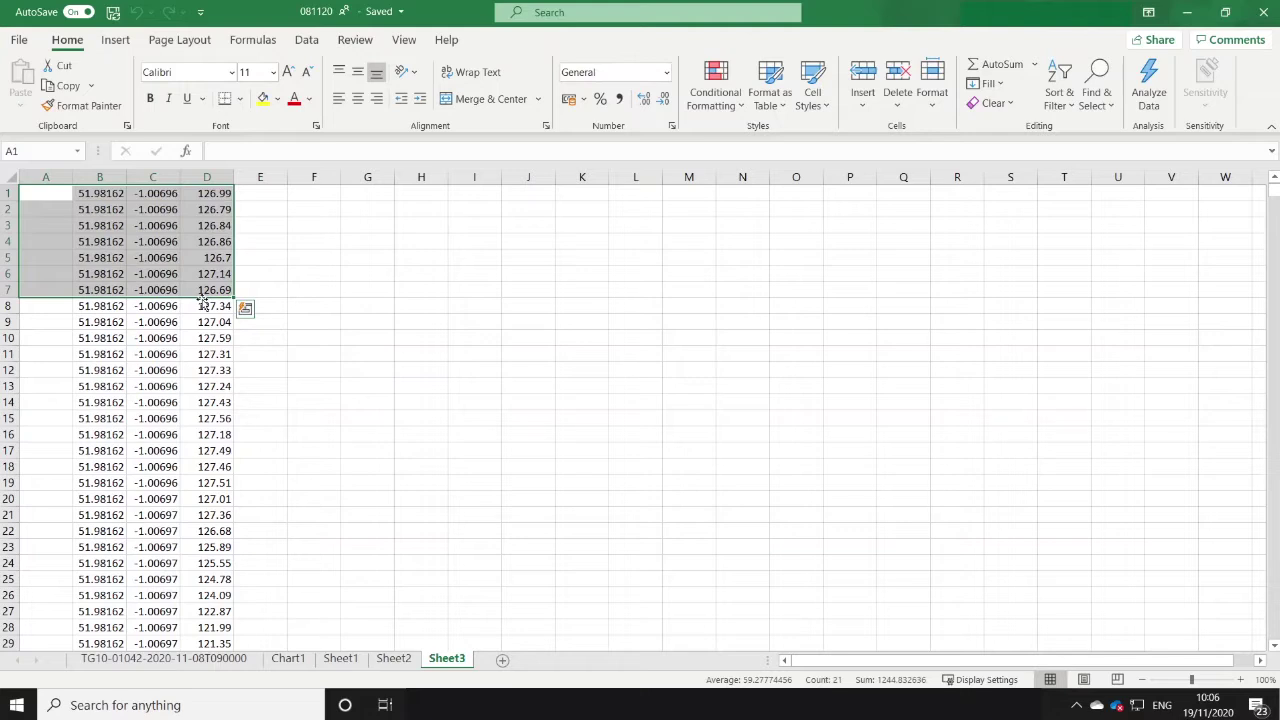
pyautogui.hotkey('shift', 'Down')
pyautogui.rightClick(187, 333)
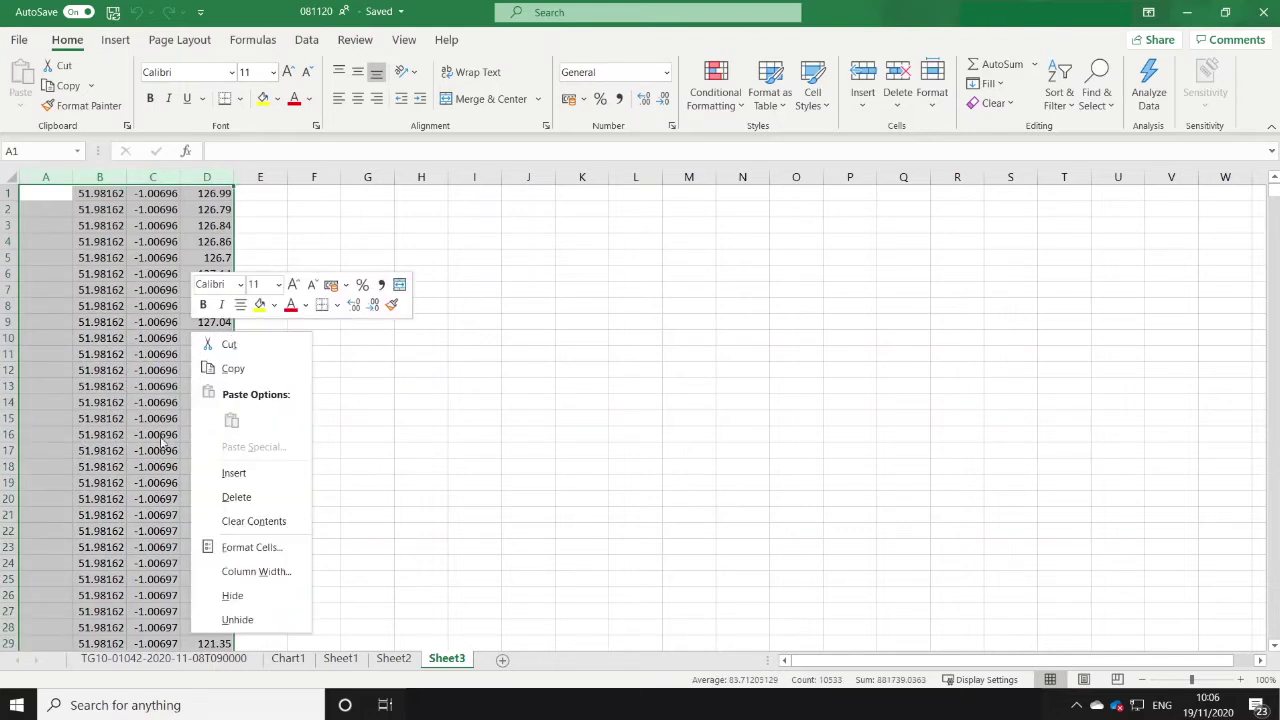
pyautogui.click(243, 366)
# Switch to GEGraph and paste the copied spreadsheet data into its places grid from the clipboard.
pyautogui.click(210, 710)
pyautogui.write('gegr')
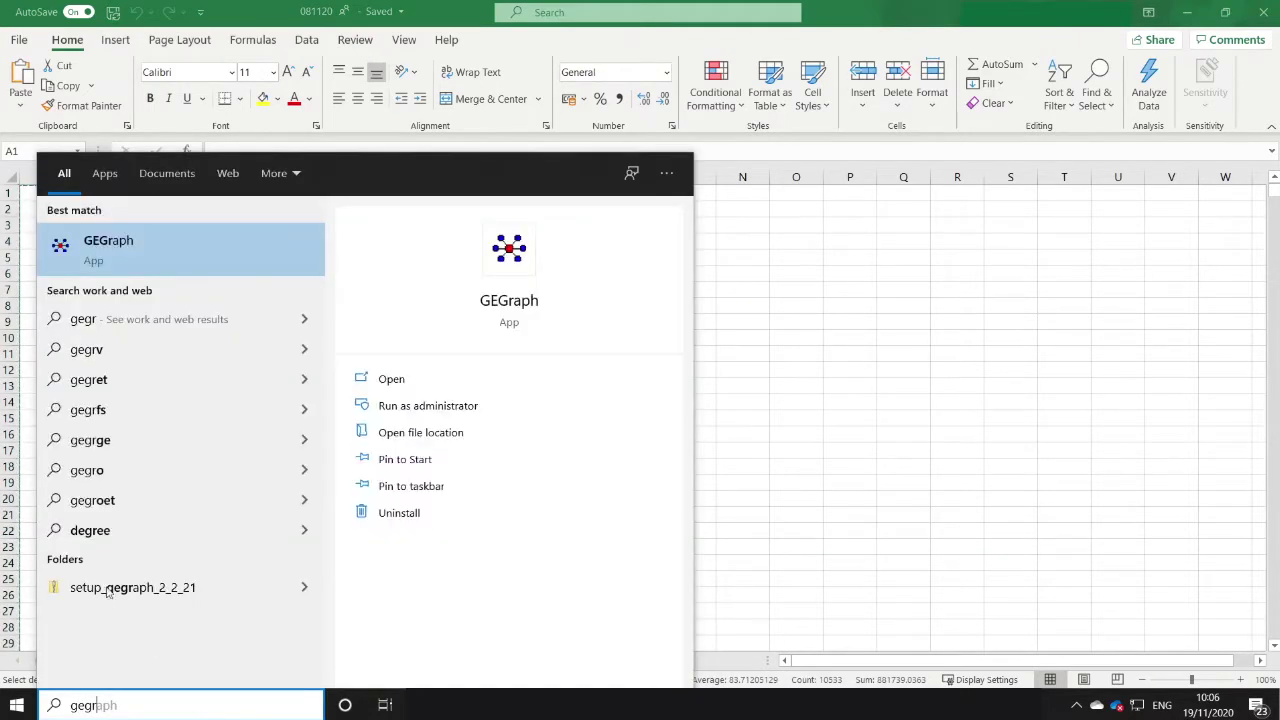
pyautogui.click(129, 248)
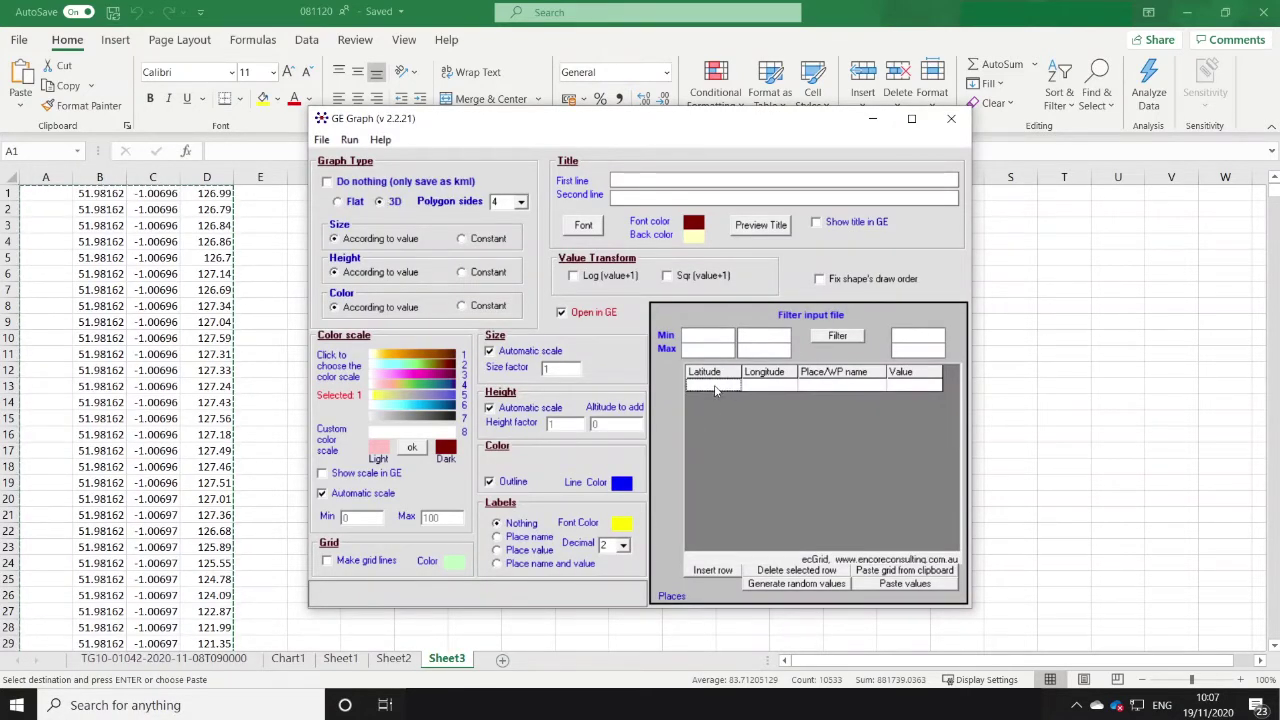
pyautogui.click(903, 571)
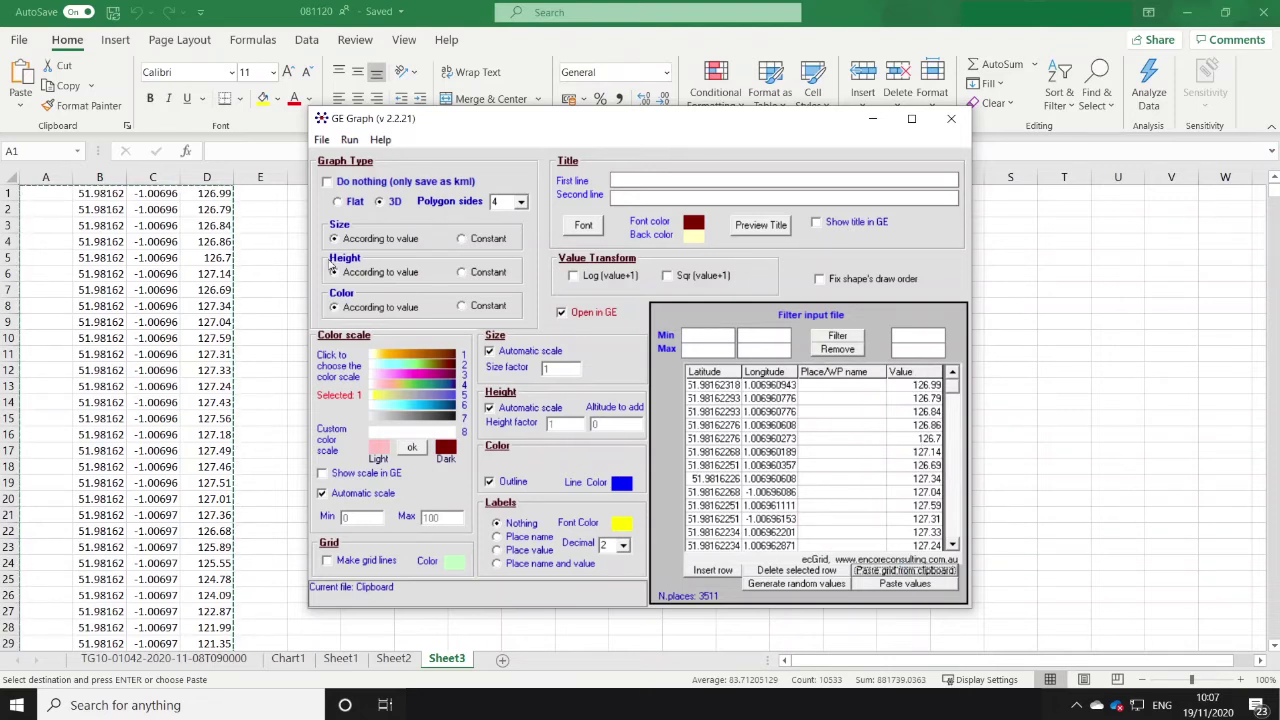
# Make the graph's size and color constant, with the size set to 5 meters.
pyautogui.click(462, 240)
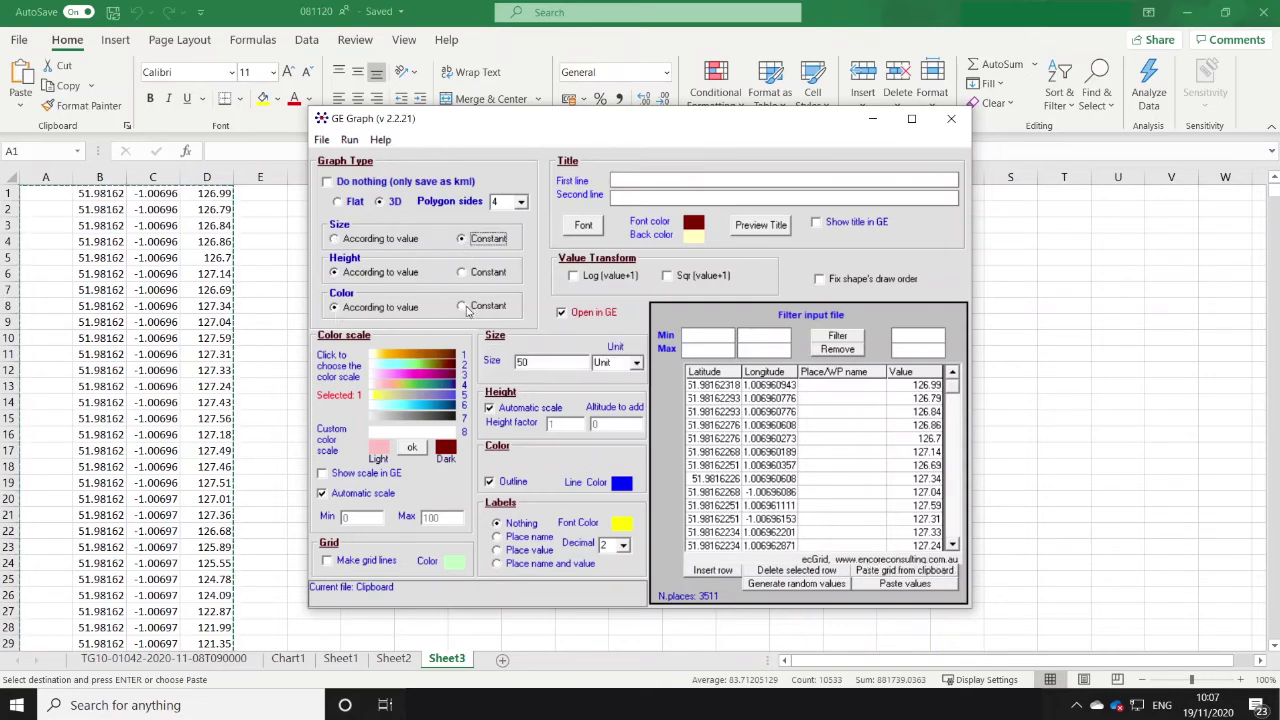
pyautogui.click(464, 308)
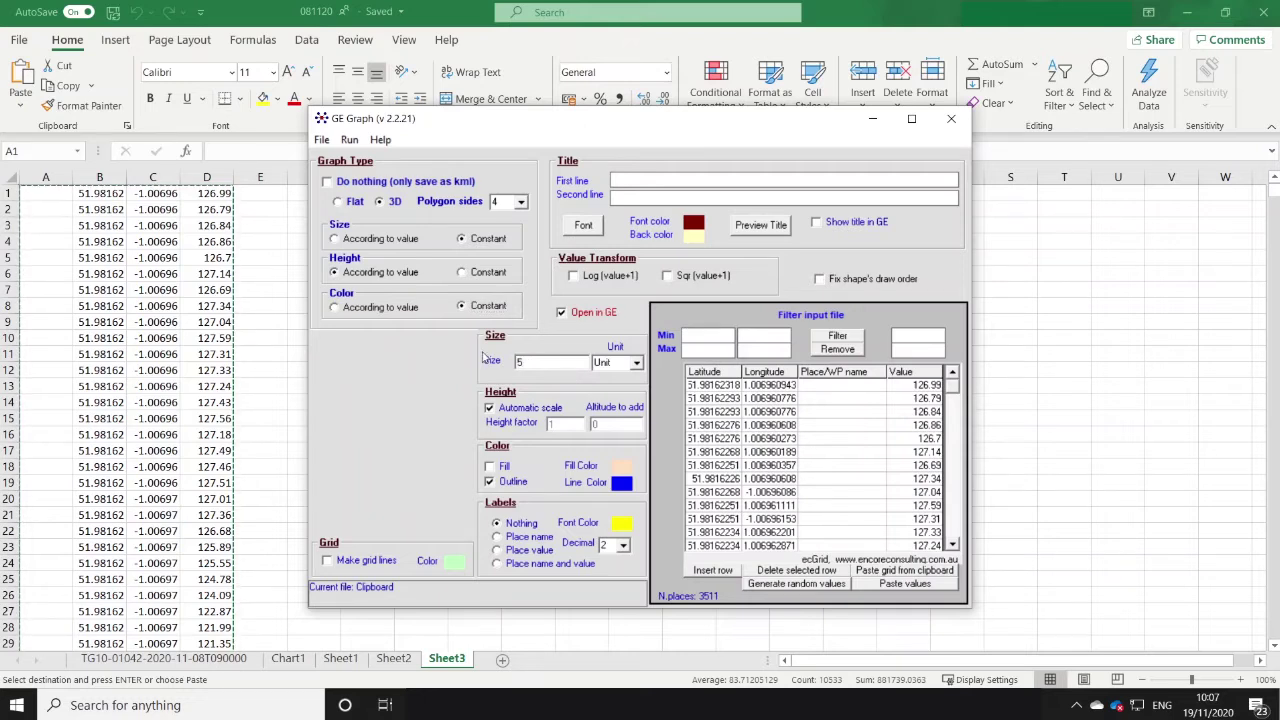
pyautogui.click(636, 364)
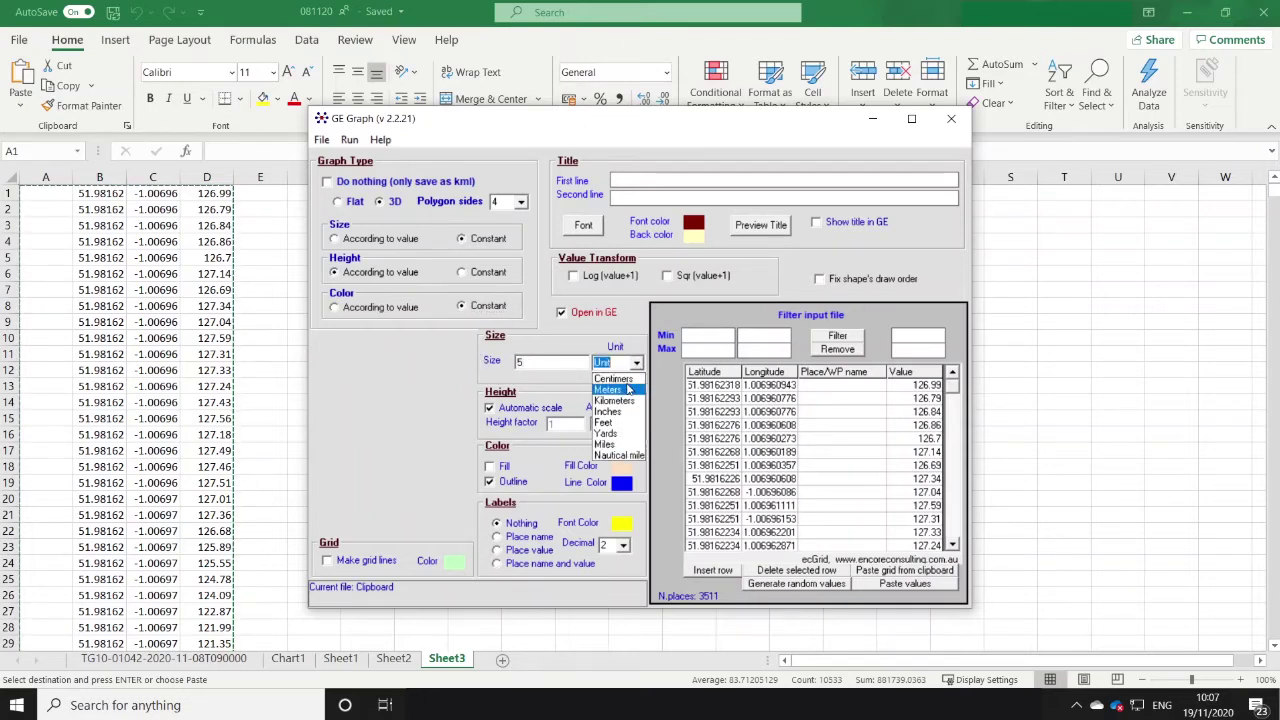
pyautogui.click(619, 390)
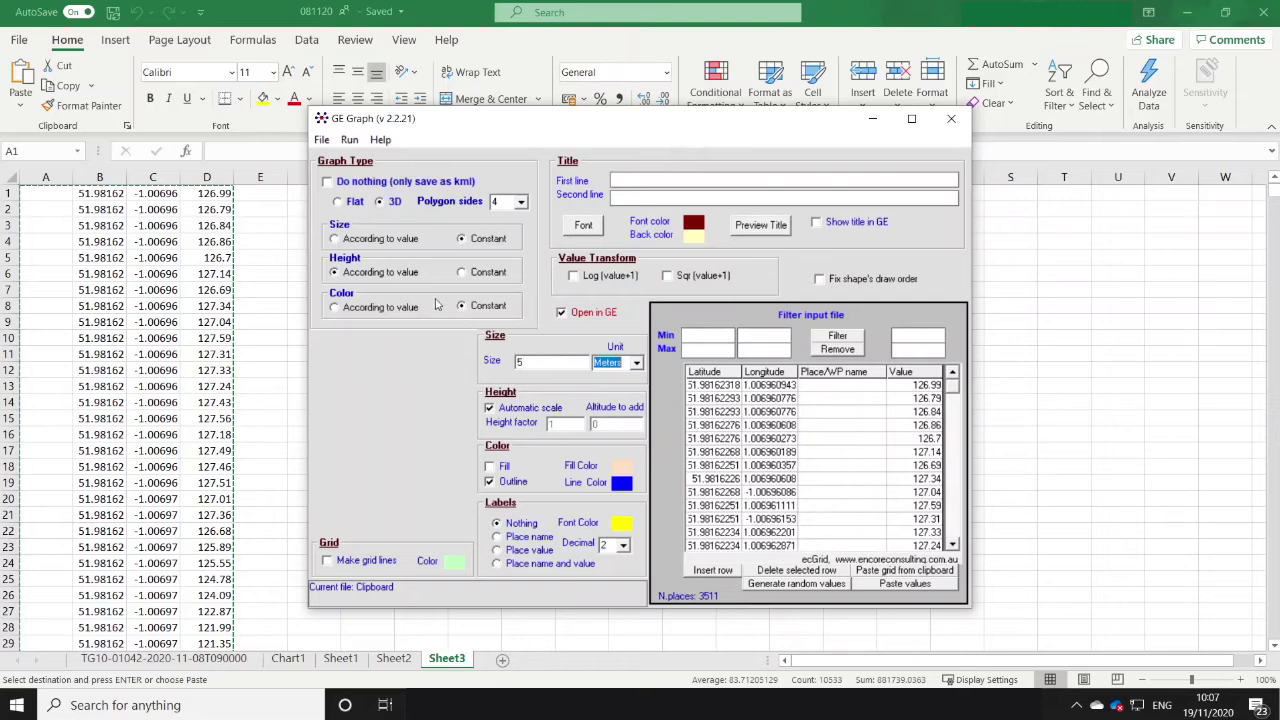
# Run the graph, save it as the KML file 7810, and dismiss the start-up tips in Google Earth Pro.
pyautogui.click(350, 141)
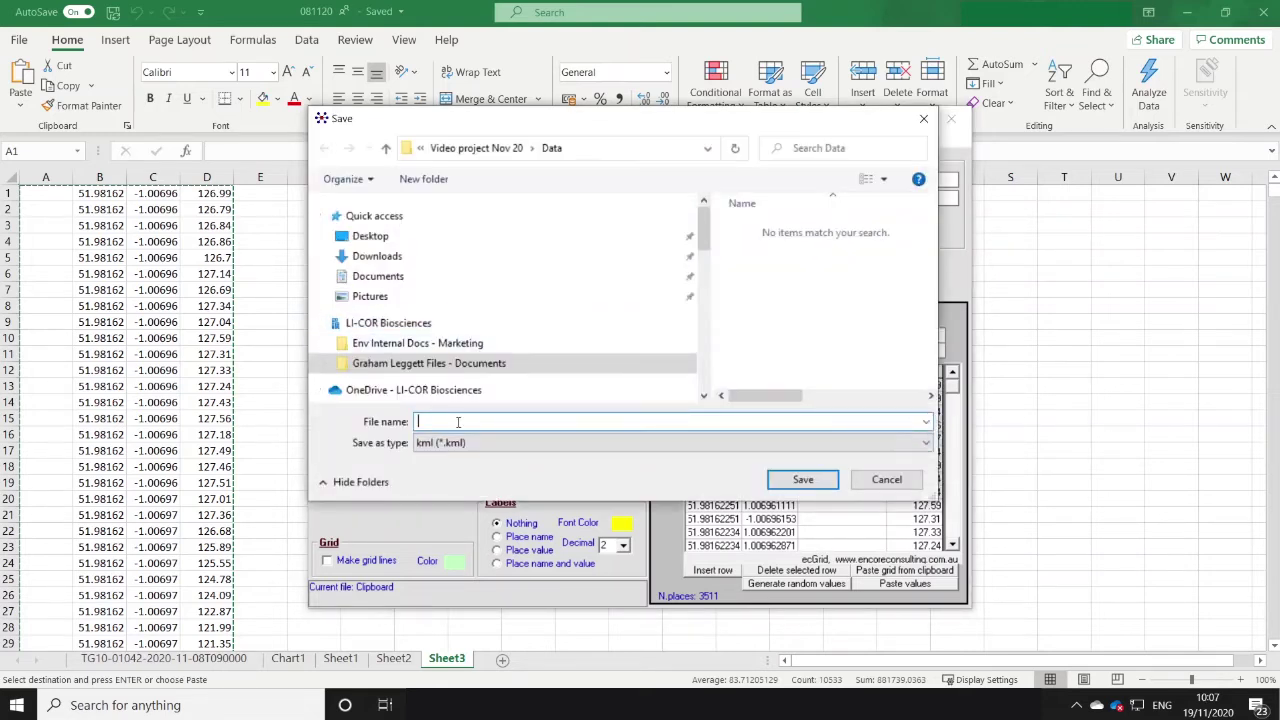
pyautogui.write('7810')
pyautogui.click(805, 480)
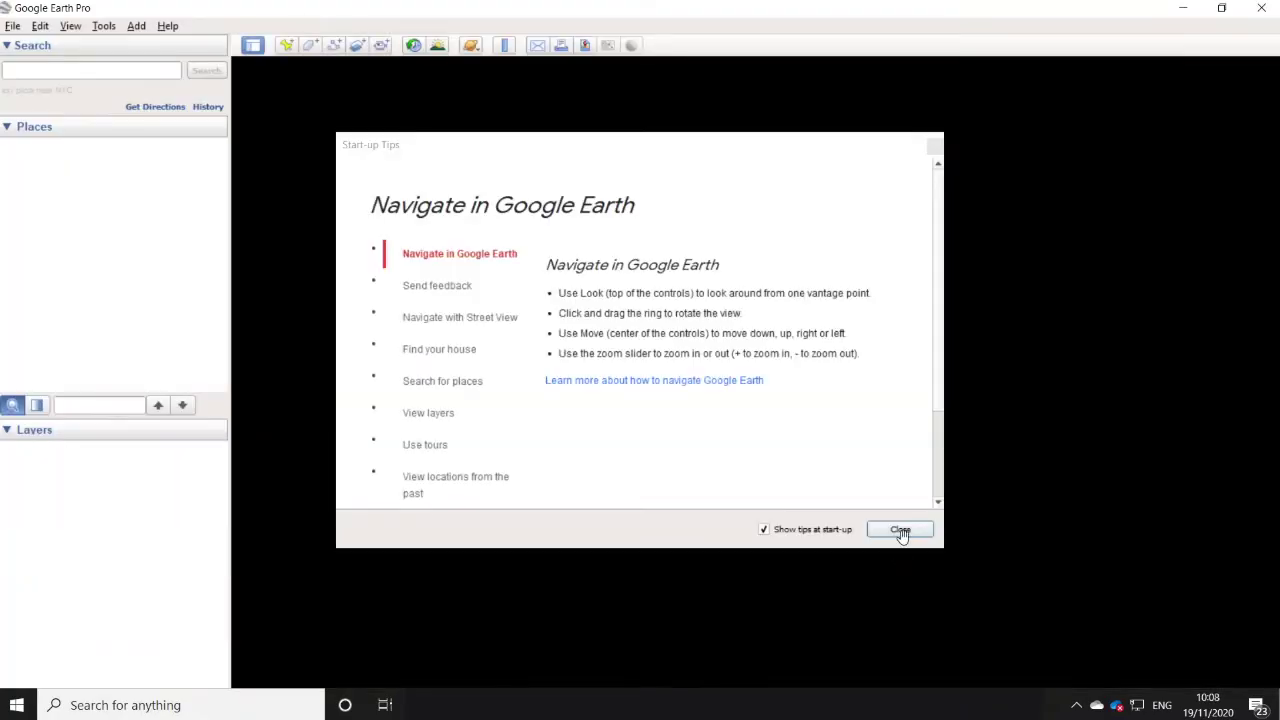
pyautogui.click(900, 530)
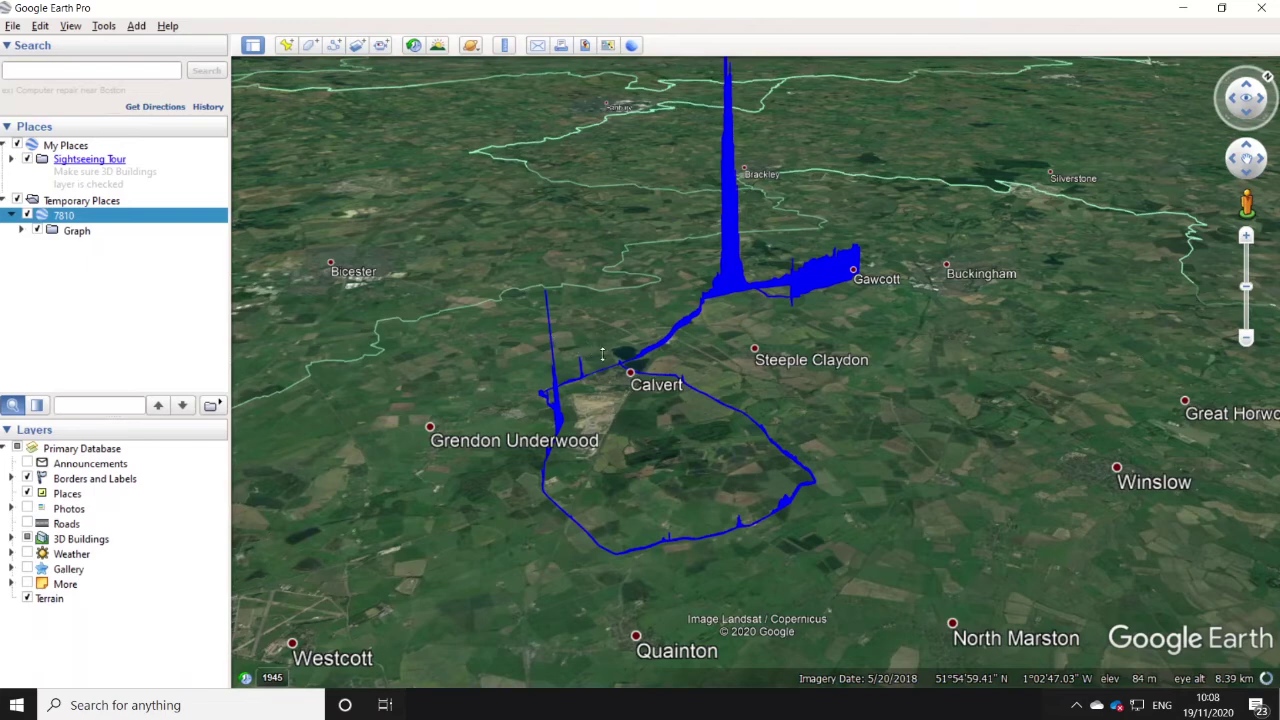
# Examine the 3D graph from several angles around Gawcott and Hillesden, including the tall spike north of Preston Bissett.
pyautogui.moveTo(602, 354); pyautogui.dragTo(1014, 214)
pyautogui.moveTo(729, 319); pyautogui.dragTo(860, 403)
pyautogui.scroll(2, 621, 329)
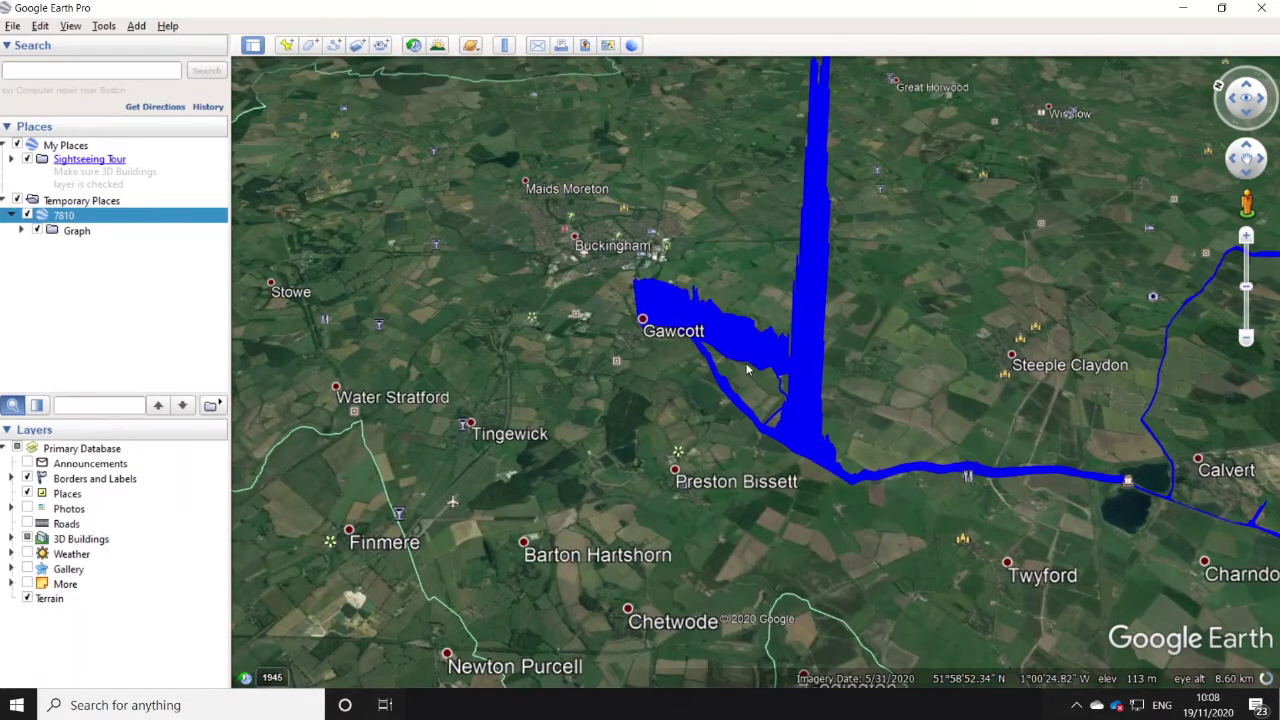
pyautogui.moveTo(757, 363); pyautogui.dragTo(691, 366)
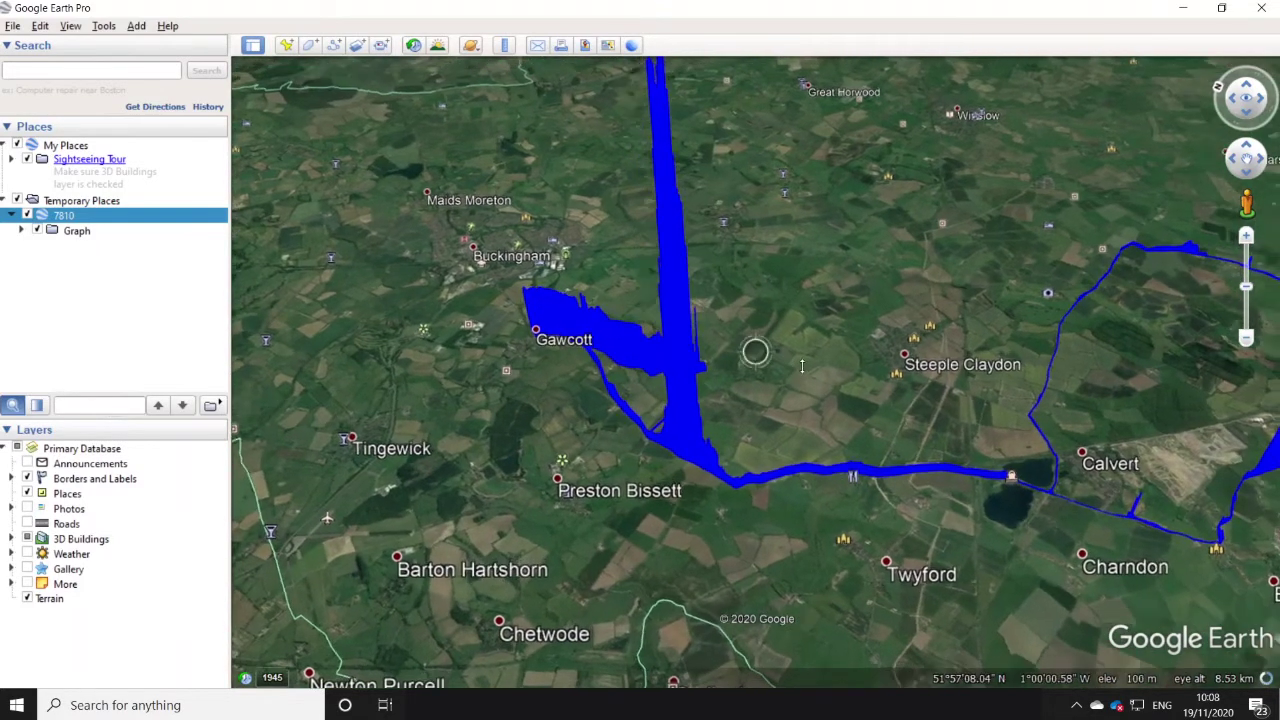
pyautogui.moveTo(801, 366); pyautogui.dragTo(937, 365)
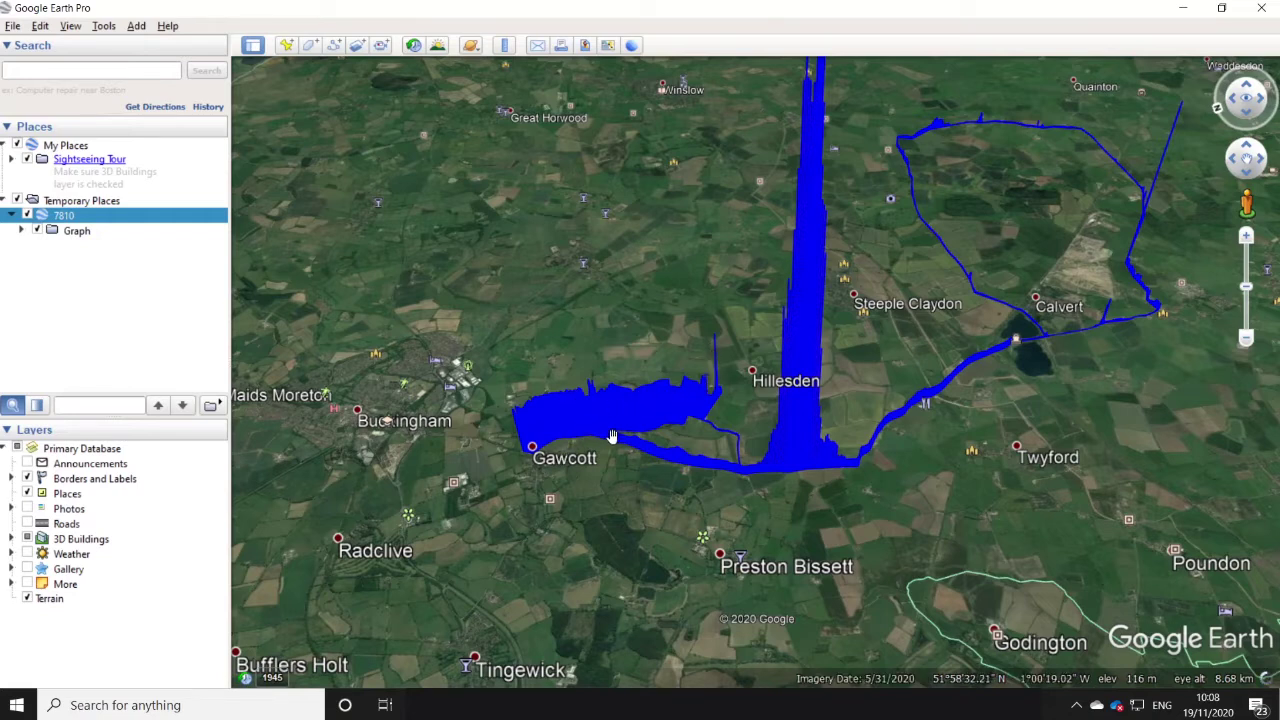
pyautogui.scroll(-3, 740, 457)
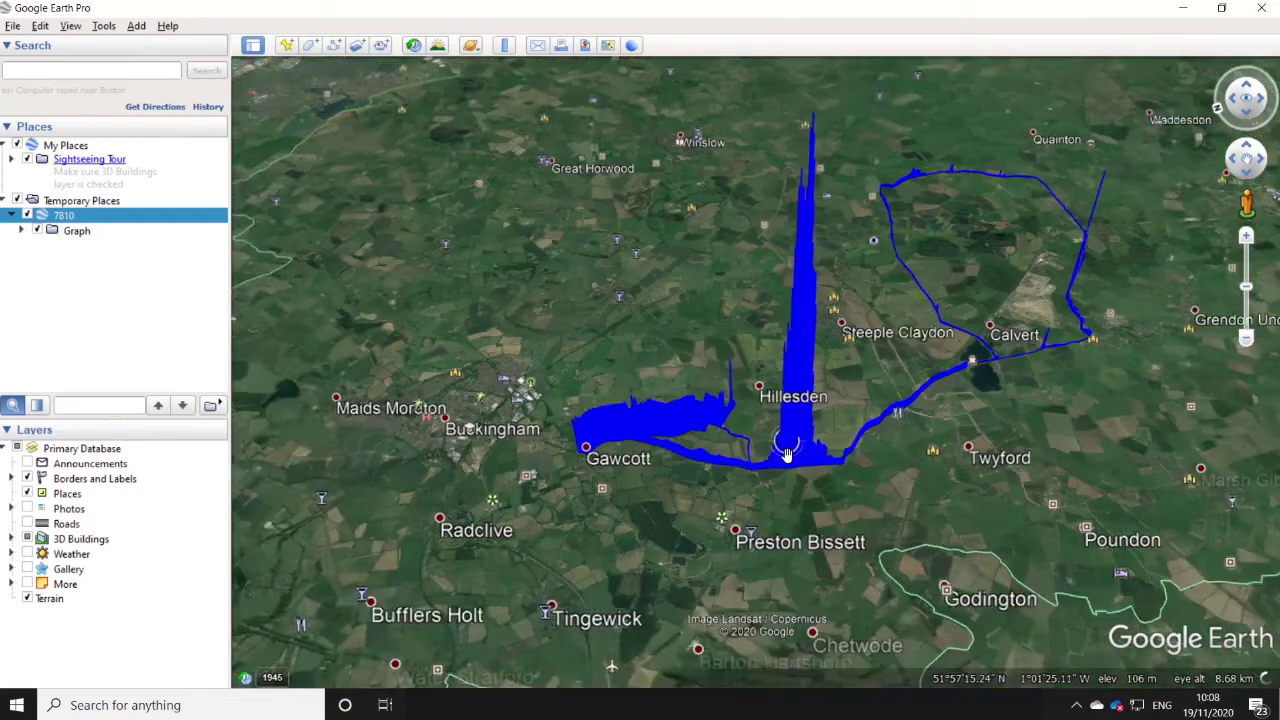
pyautogui.moveTo(759, 449); pyautogui.dragTo(756, 492)
pyautogui.scroll(2, 756, 492)
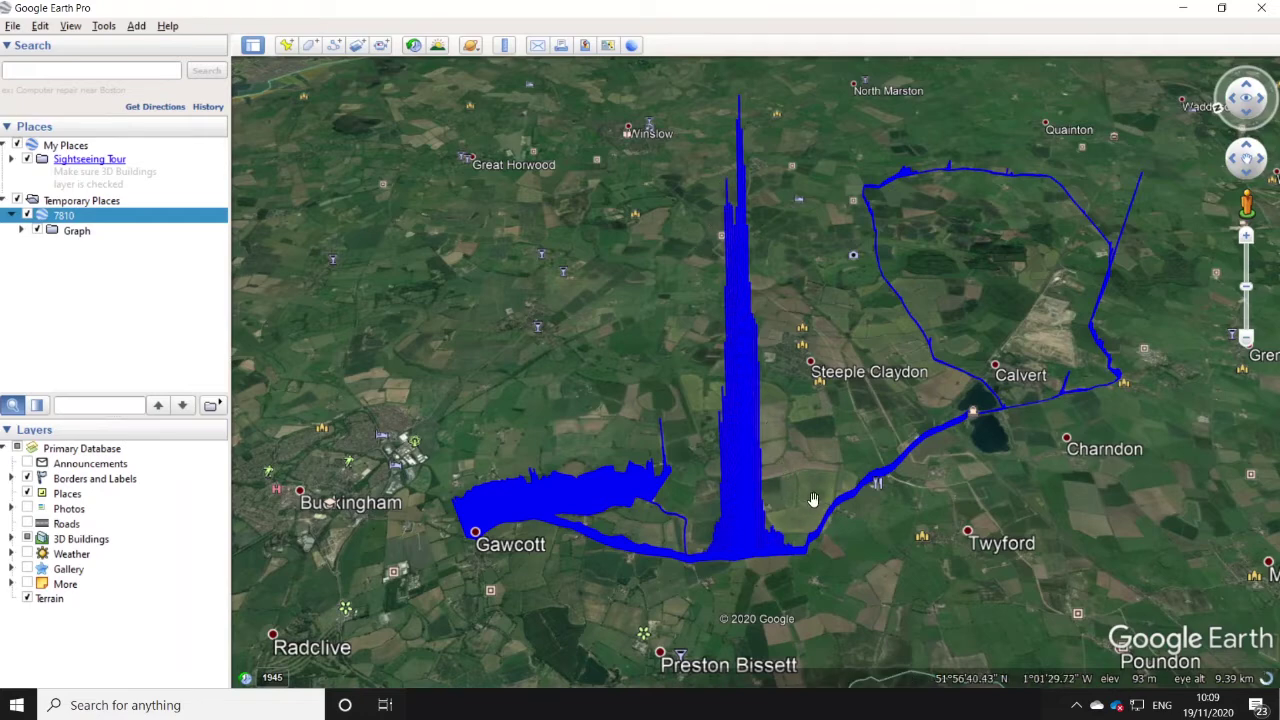
# Examine the graphed loop around Calvert and the spikes near Edgcott from several angles, and compare them with the whole route.
pyautogui.moveTo(813, 499); pyautogui.dragTo(608, 490)
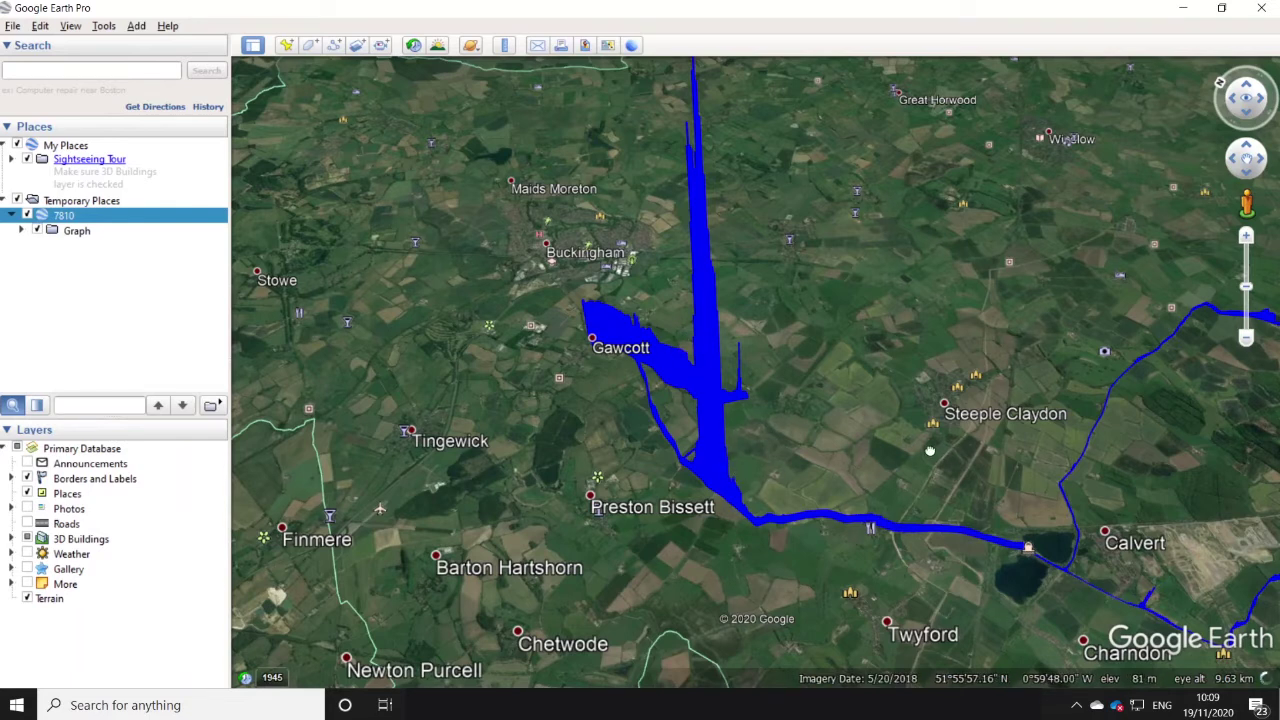
pyautogui.moveTo(951, 449); pyautogui.dragTo(726, 414)
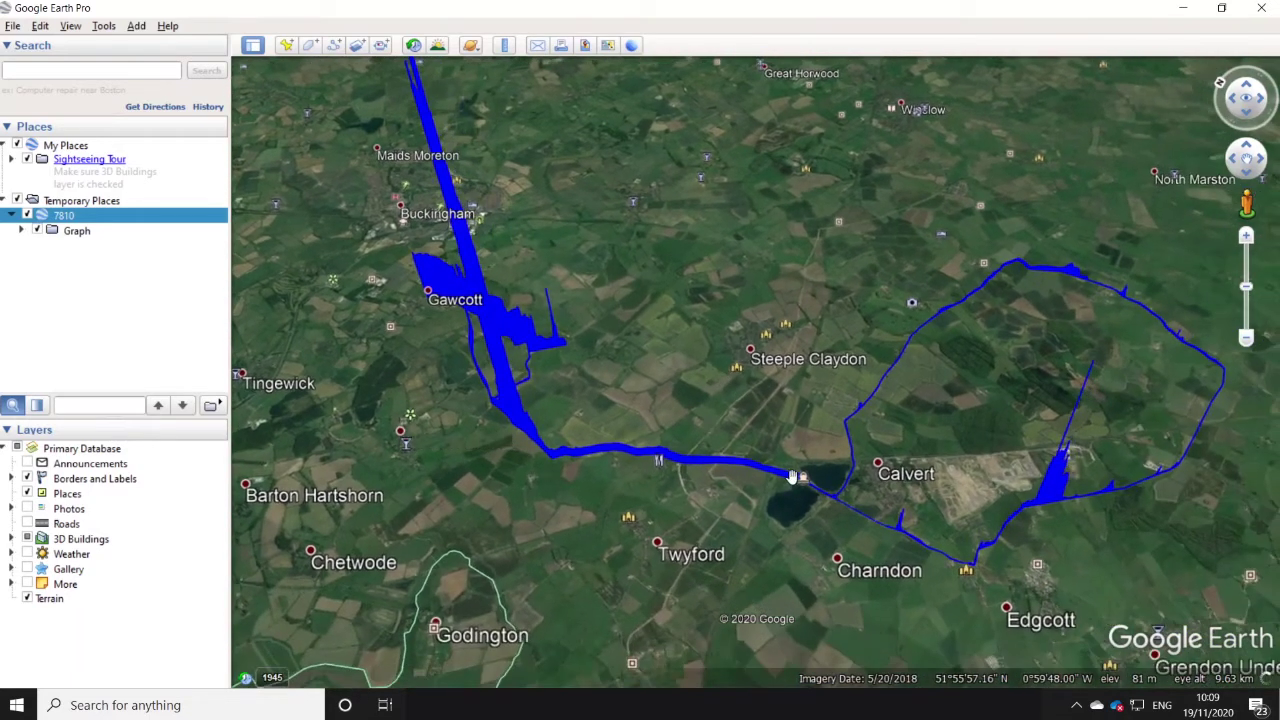
pyautogui.moveTo(758, 474); pyautogui.dragTo(688, 463)
pyautogui.scroll(2, 909, 469)
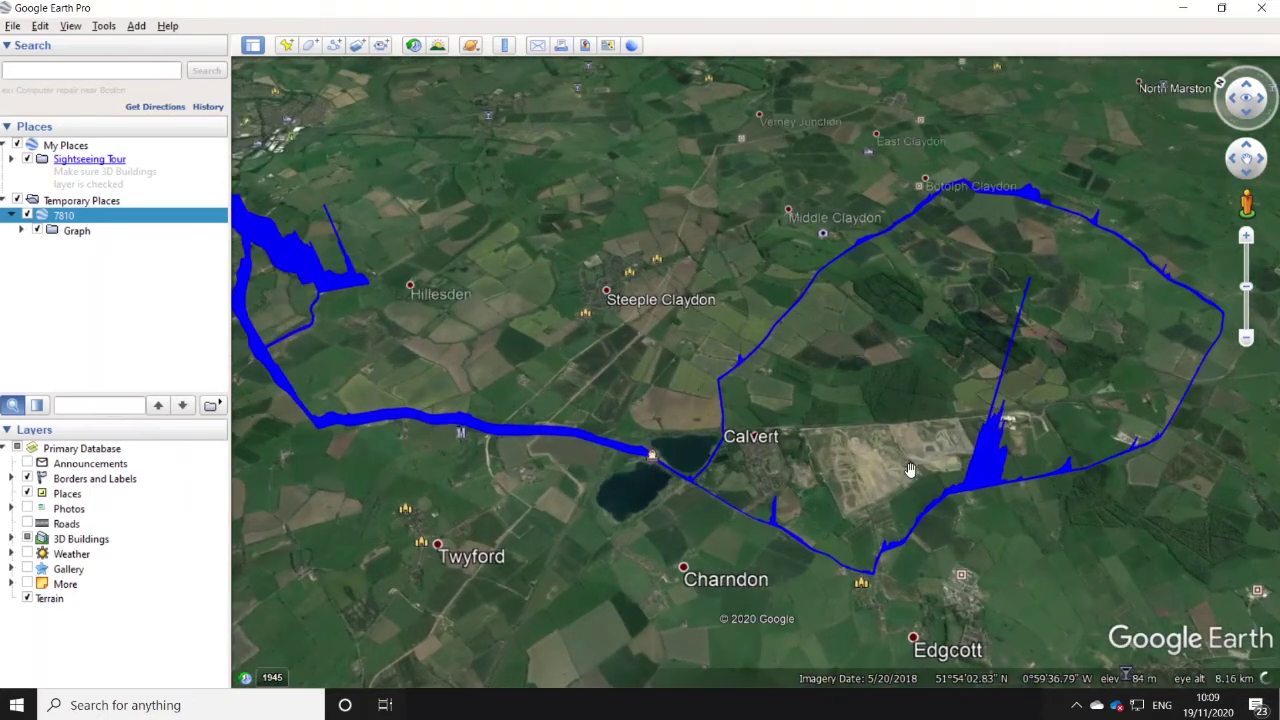
pyautogui.scroll(2, 910, 469)
pyautogui.moveTo(932, 465); pyautogui.dragTo(821, 462)
pyautogui.moveTo(742, 446); pyautogui.dragTo(852, 453)
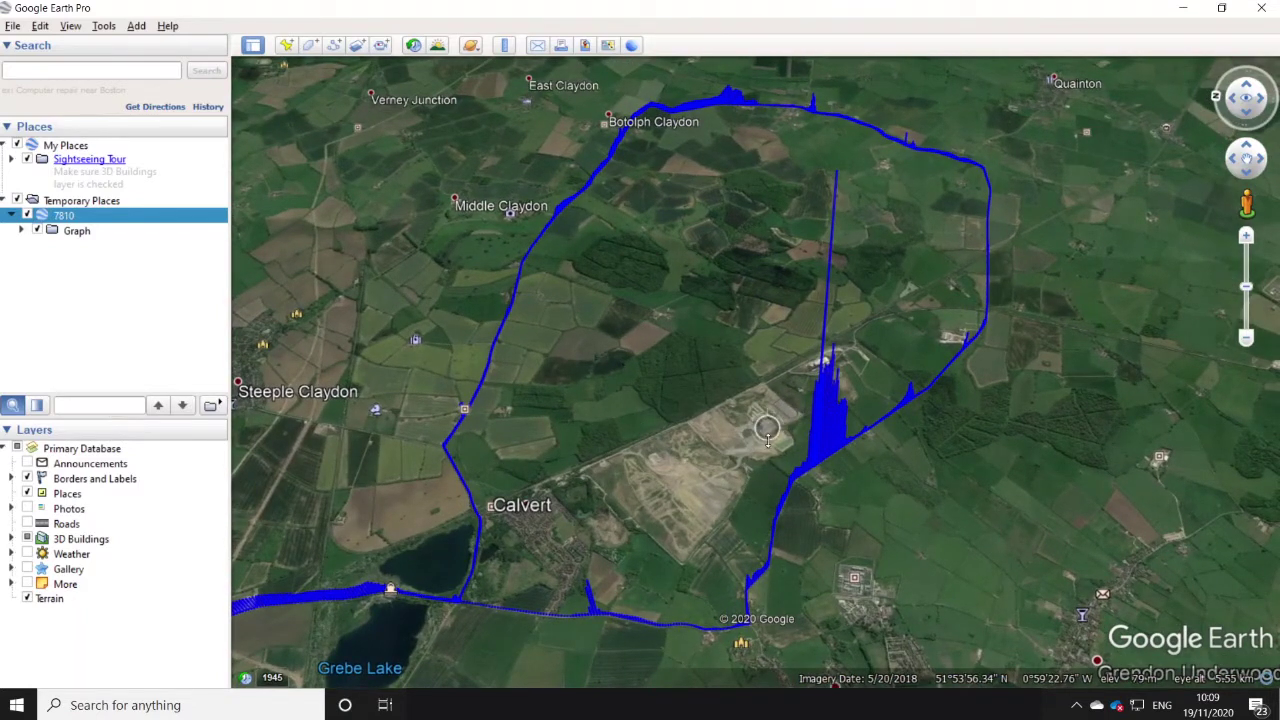
pyautogui.moveTo(768, 440); pyautogui.dragTo(666, 458)
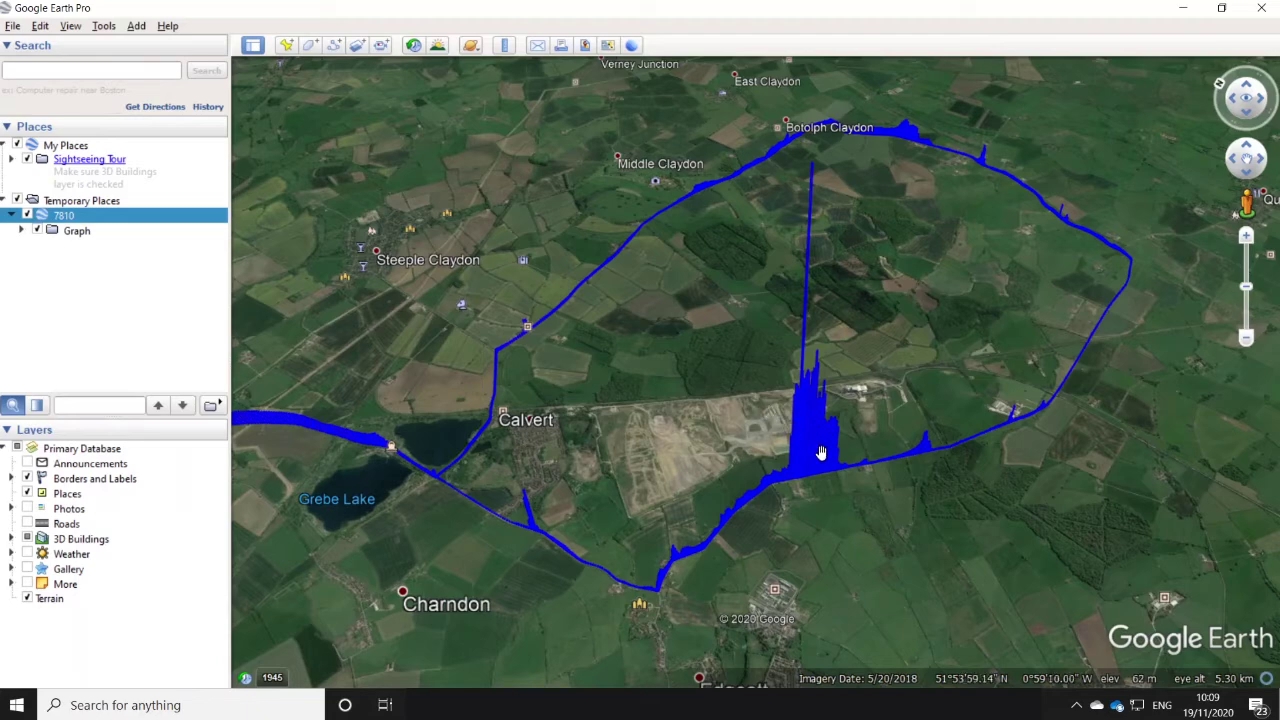
pyautogui.moveTo(762, 439)
pyautogui.mouseDown()
pyautogui.moveTo(822, 432)
pyautogui.moveTo(760, 434)
pyautogui.mouseUp()
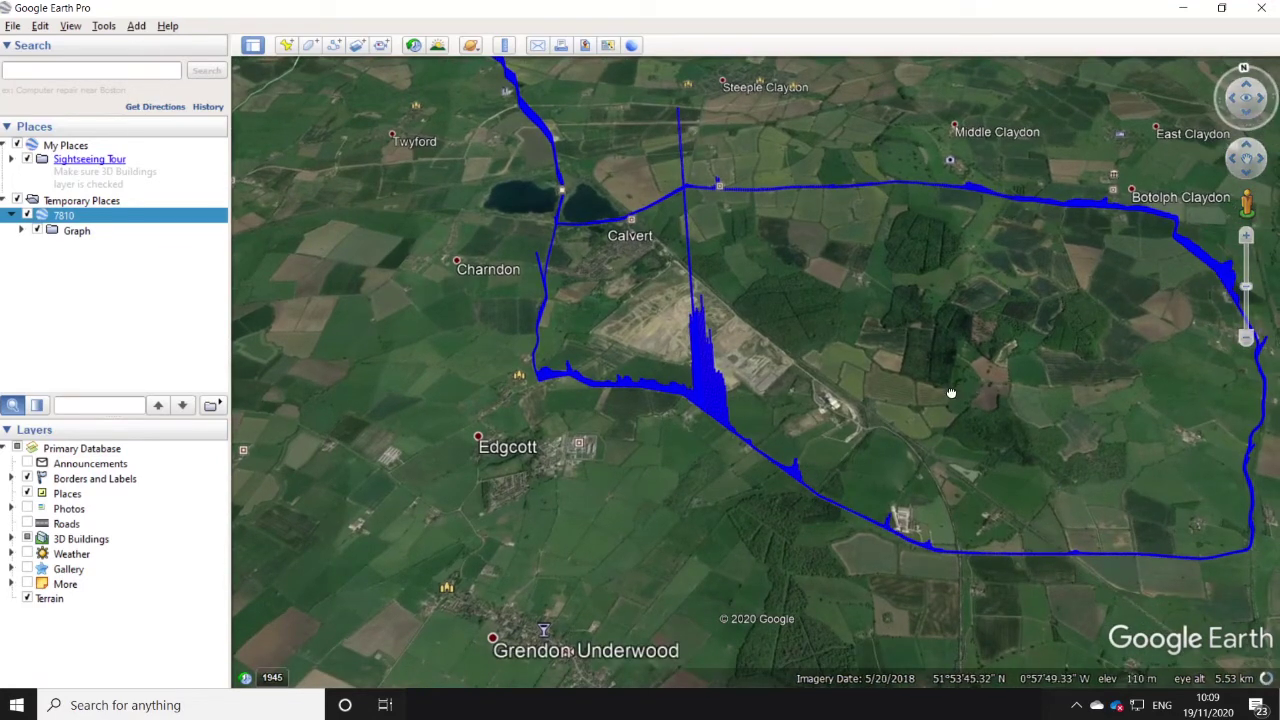
pyautogui.moveTo(951, 392); pyautogui.dragTo(1014, 397)
pyautogui.moveTo(862, 351); pyautogui.dragTo(1096, 421)
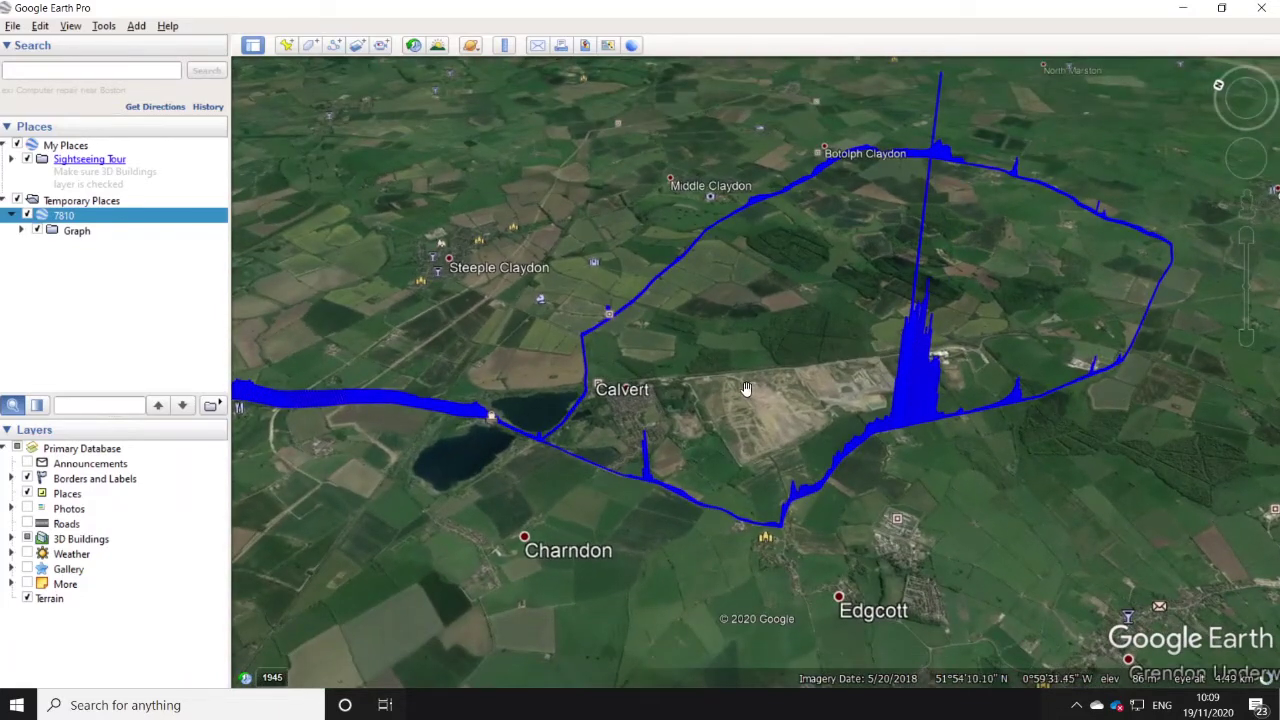
pyautogui.moveTo(746, 391); pyautogui.dragTo(923, 380)
pyautogui.scroll(-2, 706, 352)
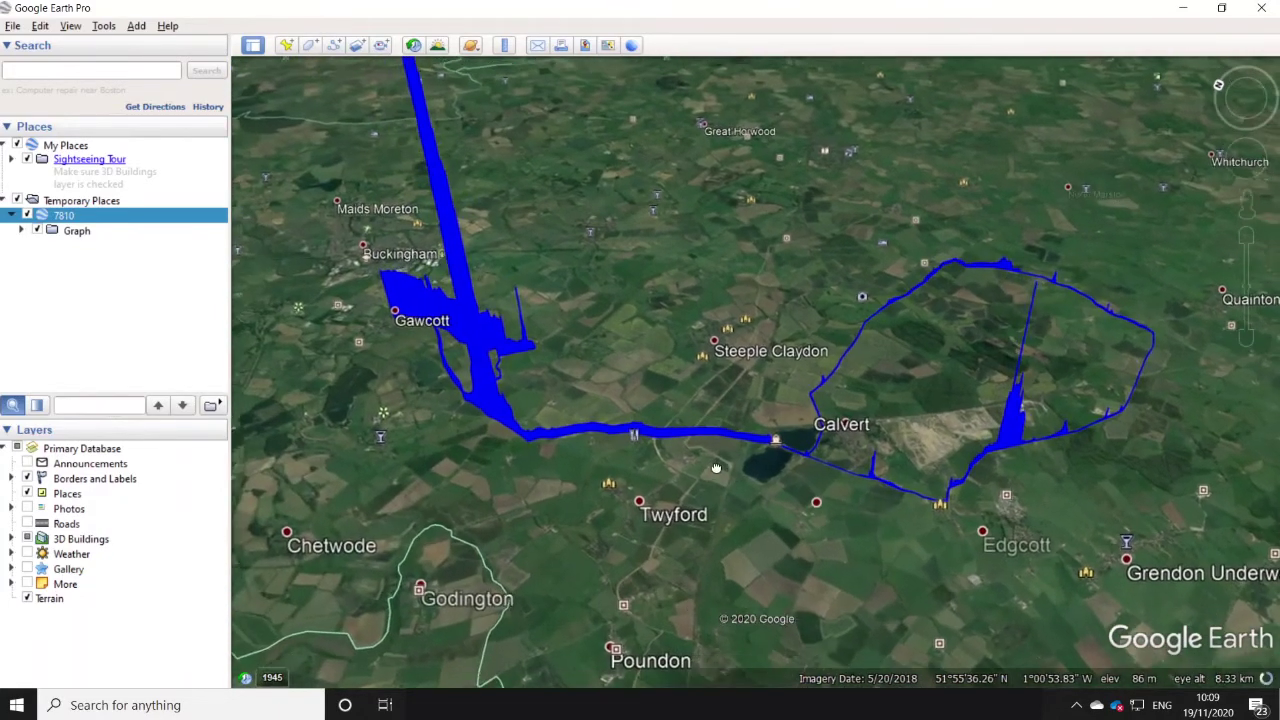
pyautogui.moveTo(716, 468); pyautogui.dragTo(708, 481)
pyautogui.moveTo(754, 385); pyautogui.dragTo(877, 427)
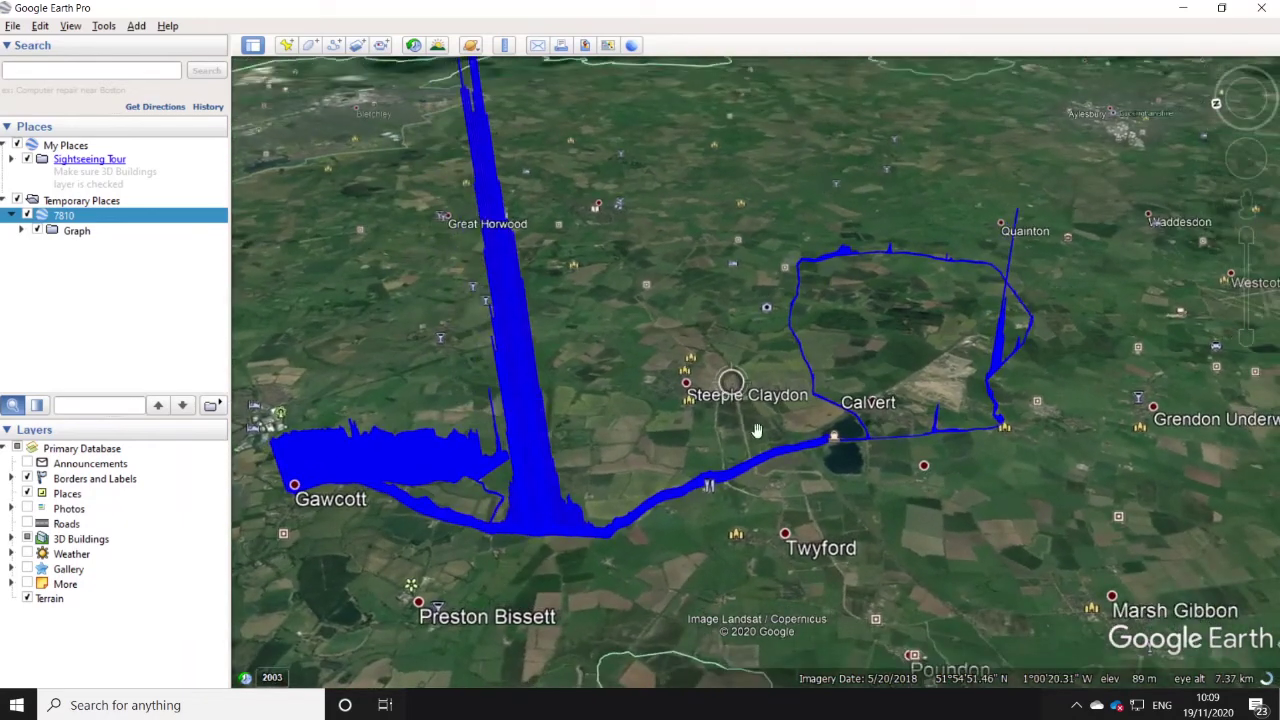